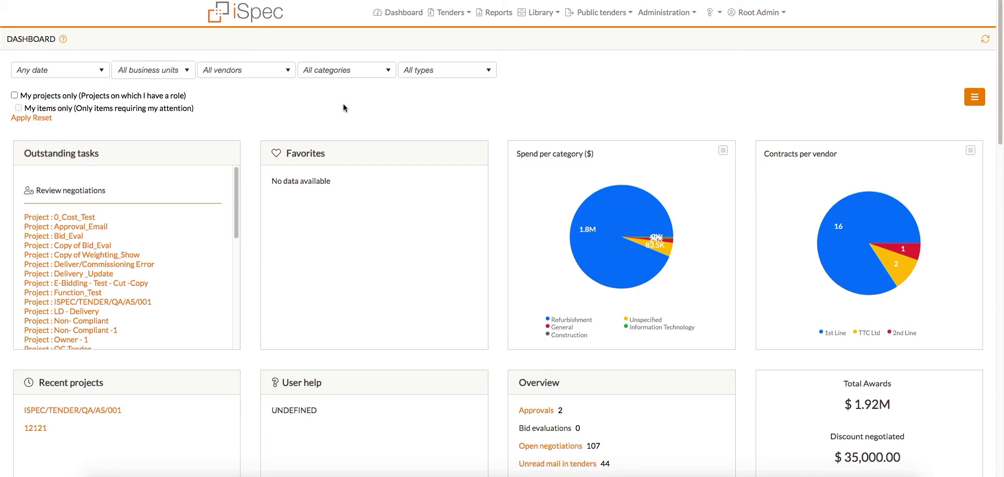
Step: Open the Clause Library and display the English AMENDMENT section in the Agreement type of Building Repairs
{"action": "left_click", "coordinate": [554, 17]}
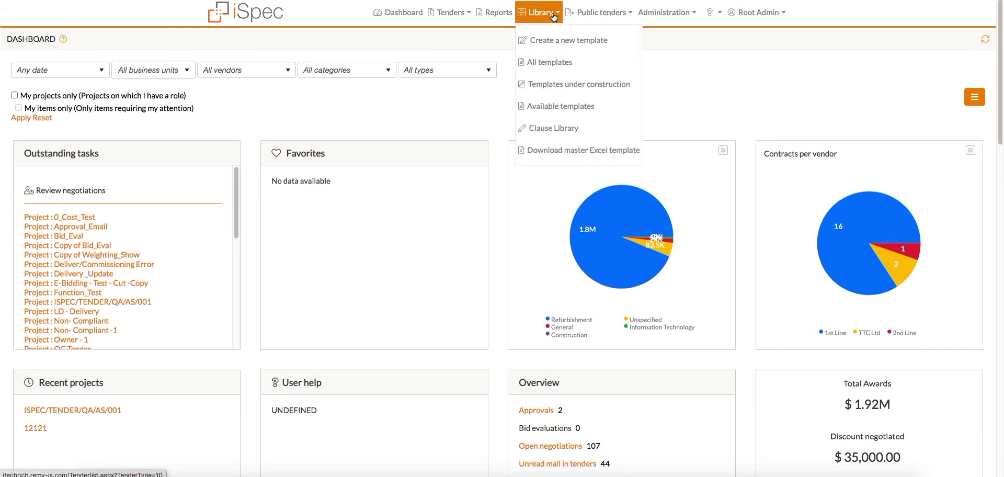
{"action": "left_click", "coordinate": [560, 129]}
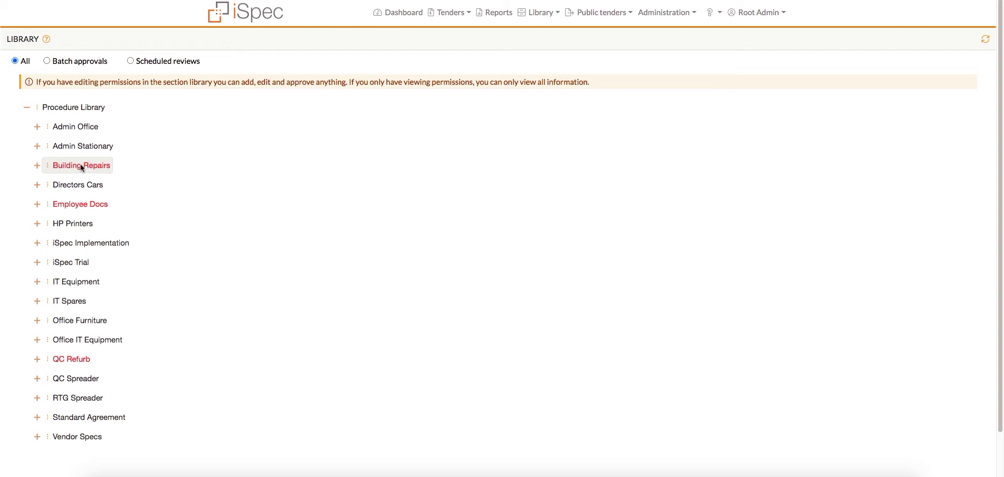
{"action": "left_click", "coordinate": [37, 165]}
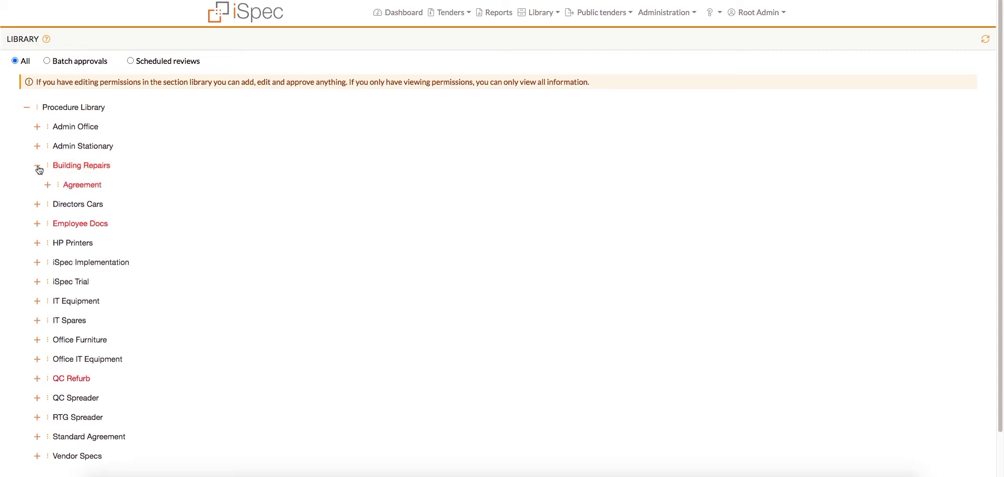
{"action": "left_click", "coordinate": [47, 186]}
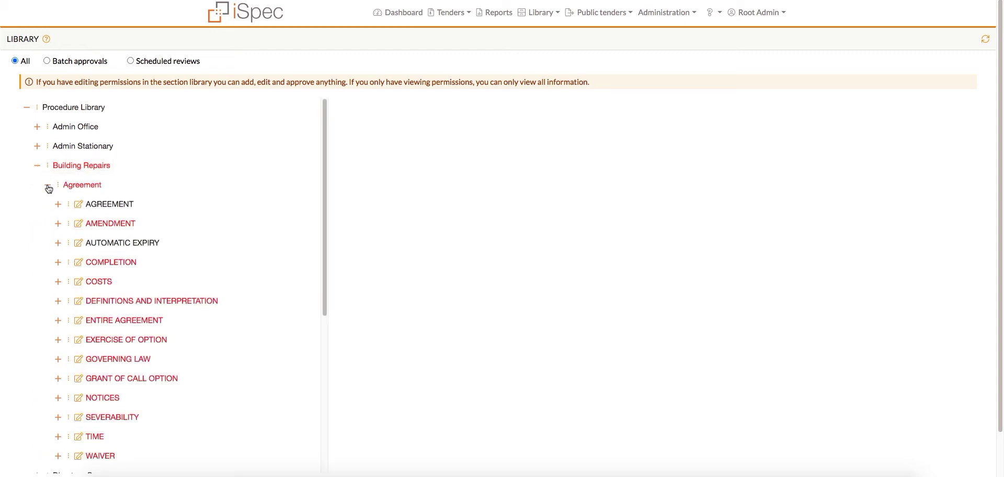
{"action": "left_click", "coordinate": [58, 223]}
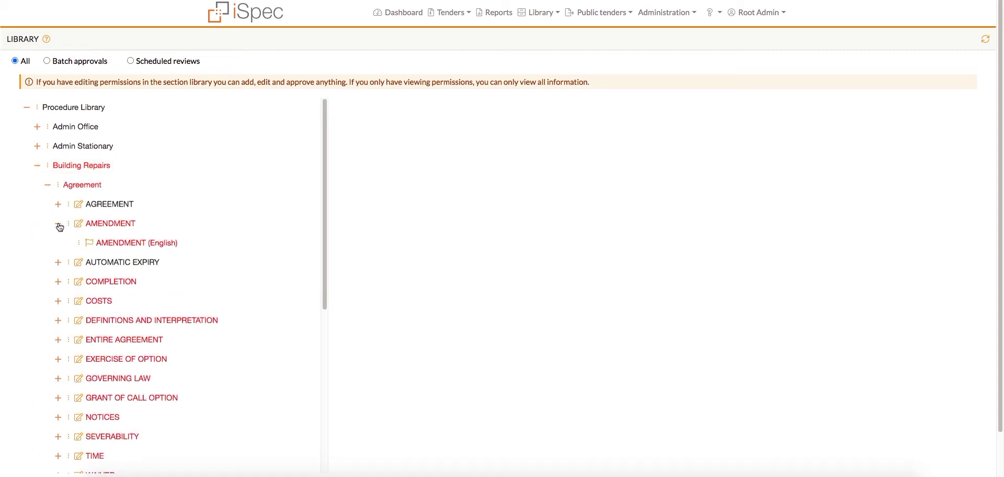
{"action": "left_click", "coordinate": [116, 243]}
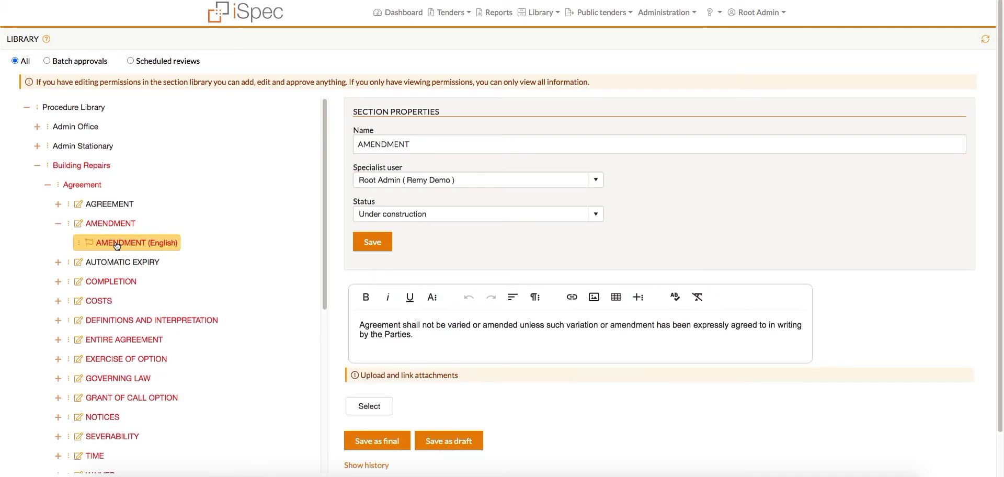
Step: Add the line "Please see attached hard copy" below the existing AMENDMENT section text
{"action": "left_click", "coordinate": [433, 337]}
{"action": "key", "text": "Return"}
{"action": "type", "text": "Please see attached hard copy"}
Step: Attach Amendment.pdf to the AMENDMENT section and save the section as final
{"action": "left_click", "coordinate": [373, 428]}
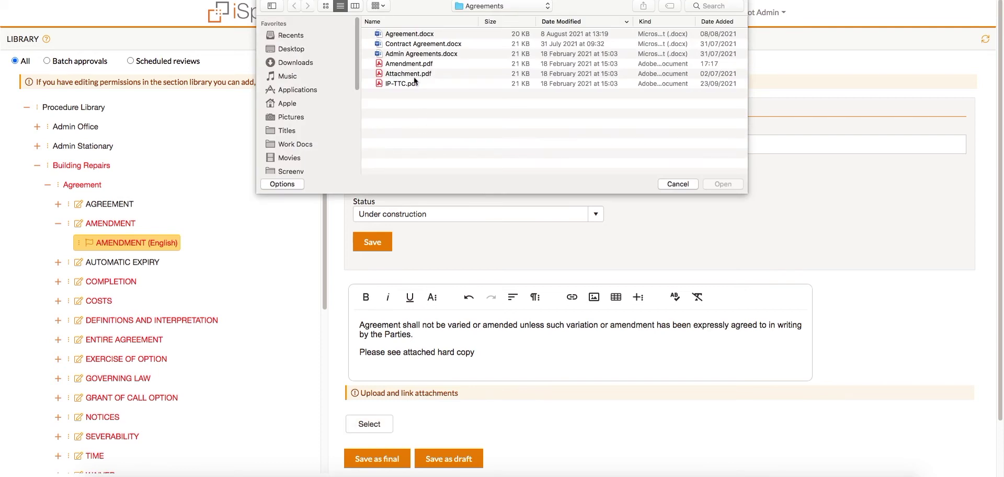
{"action": "left_click", "coordinate": [418, 63]}
{"action": "left_click", "coordinate": [711, 184]}
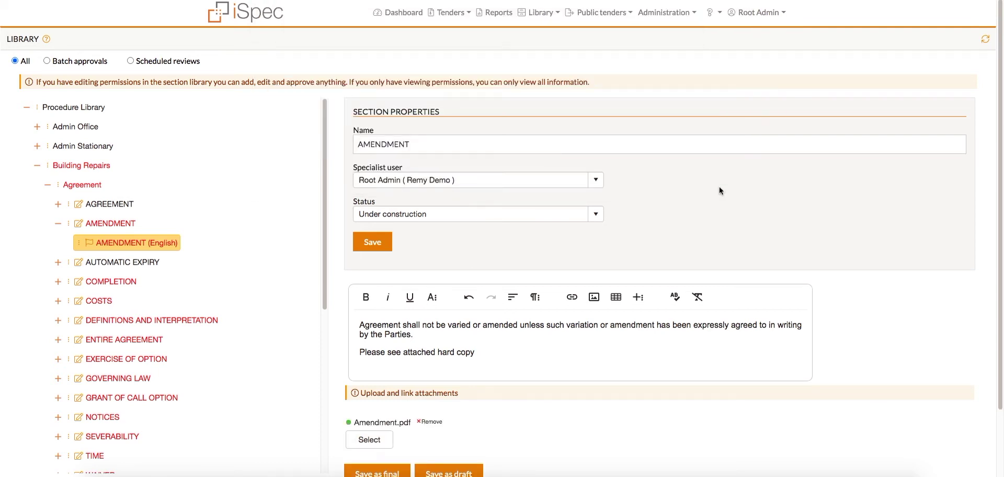
{"action": "left_click", "coordinate": [387, 471]}
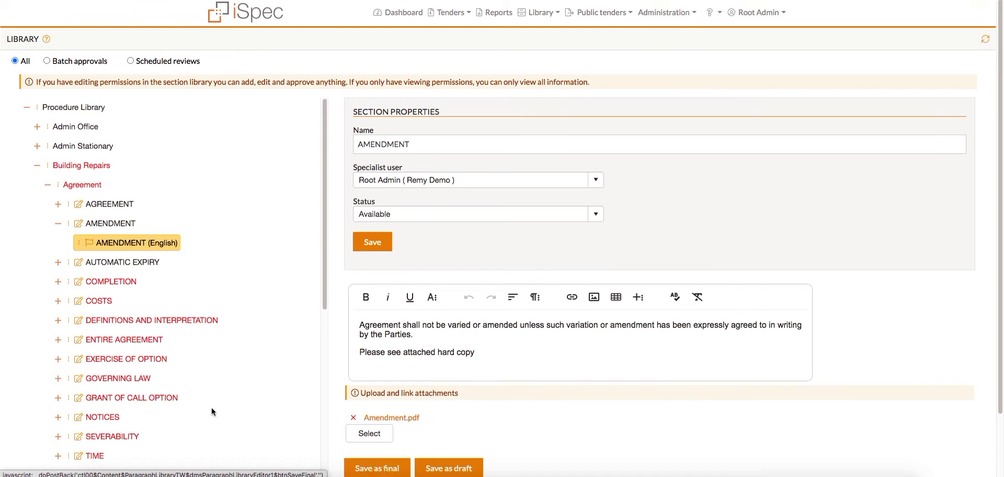
Step: Open the COMPLETION paragraph's properties and set its specialist user to Root Admin
{"action": "left_click", "coordinate": [58, 282]}
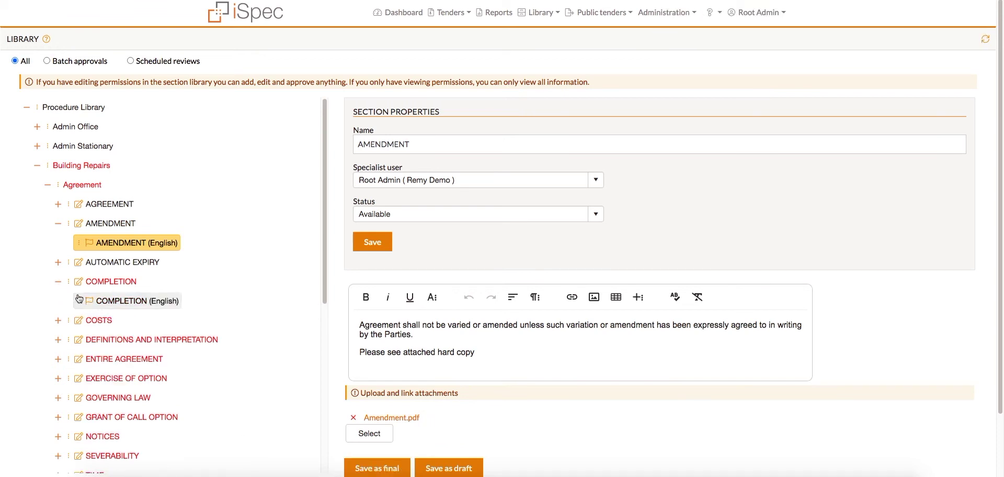
{"action": "left_click", "coordinate": [97, 287]}
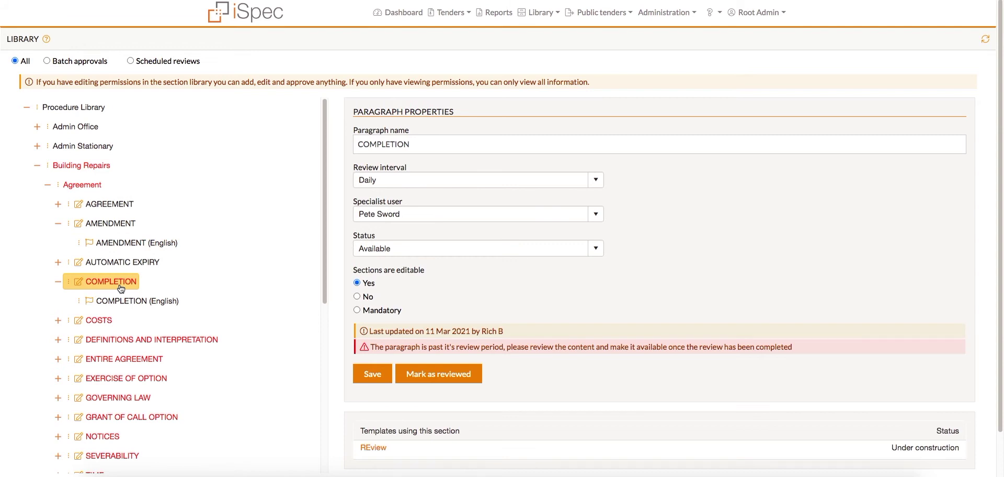
{"action": "left_click", "coordinate": [401, 213]}
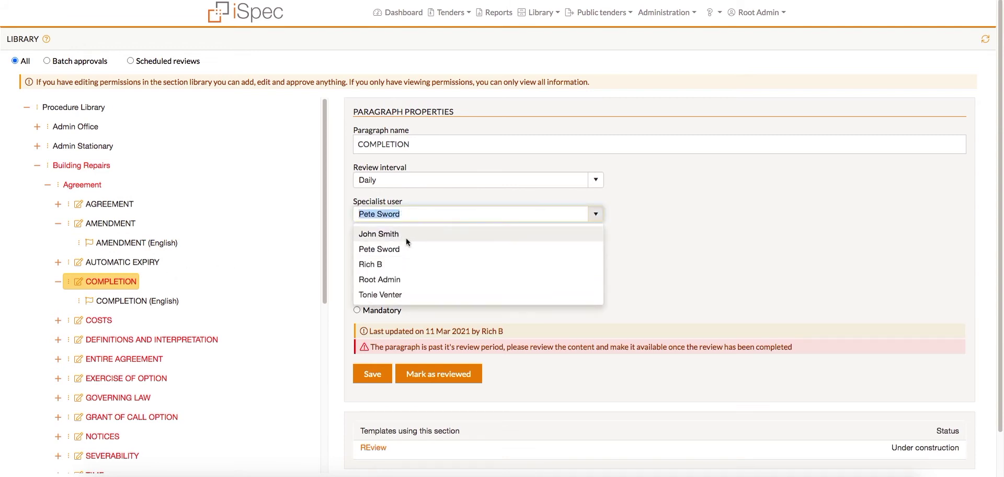
{"action": "left_click", "coordinate": [400, 280]}
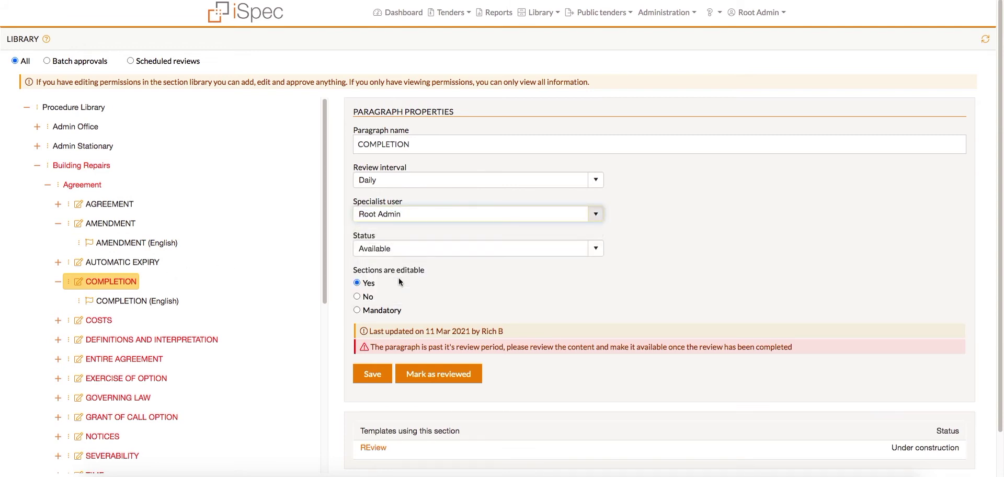
Step: Make the COMPLETION paragraph's sections non-editable, save, and mark the paragraph as reviewed
{"action": "left_click", "coordinate": [357, 296]}
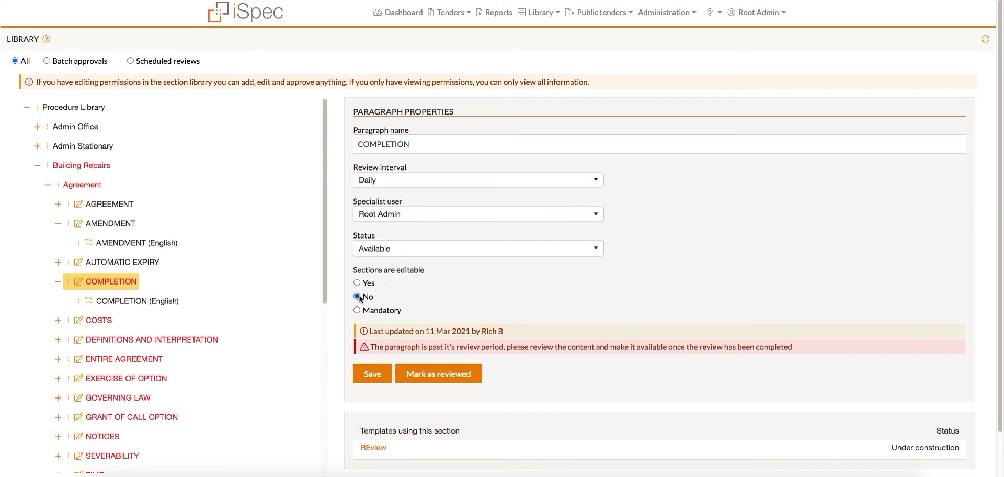
{"action": "left_click", "coordinate": [376, 374]}
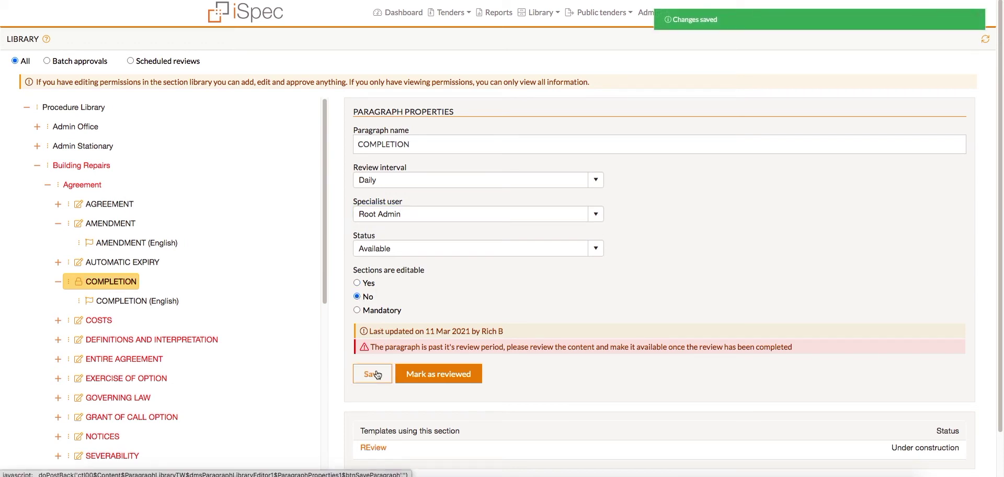
{"action": "left_click", "coordinate": [452, 380]}
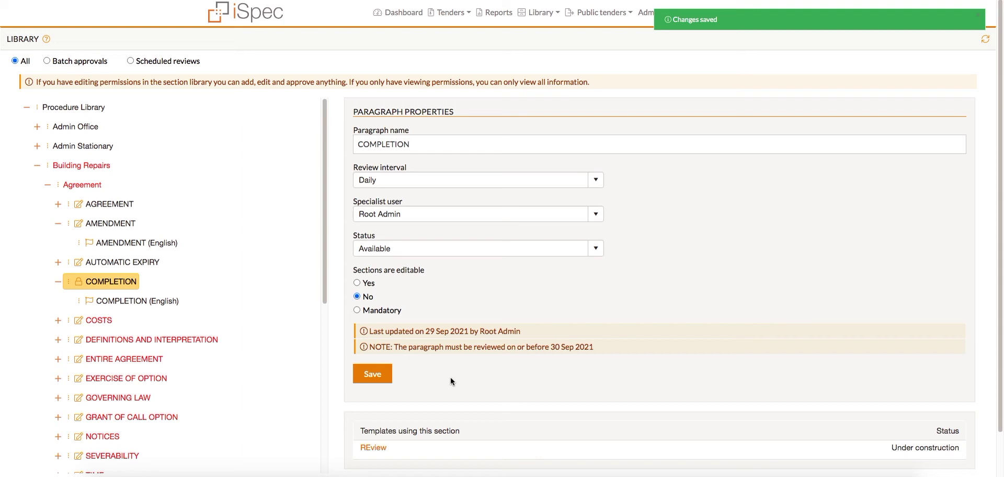
{"action": "left_click", "coordinate": [369, 370]}
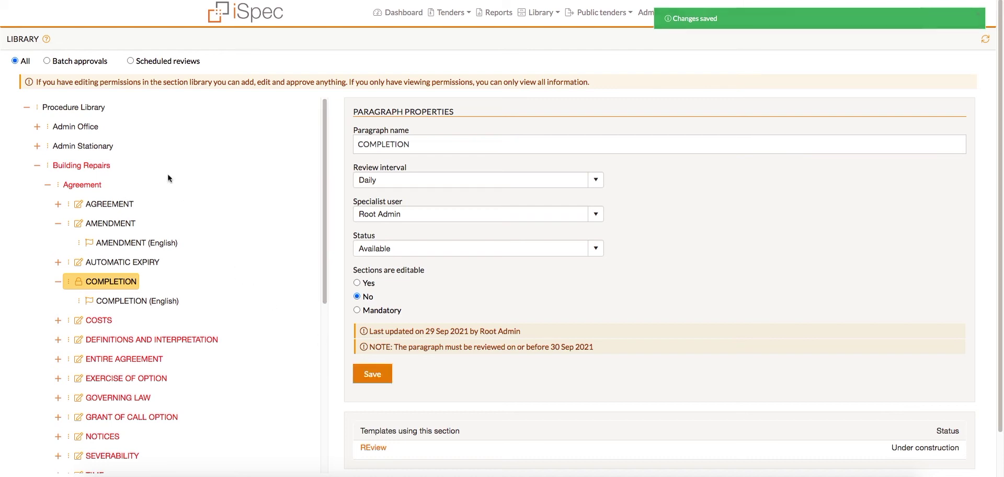
Step: Show the items awaiting batch approval and inspect the AGREEMENT paragraph under Building Repairs
{"action": "left_click", "coordinate": [46, 61]}
{"action": "left_click", "coordinate": [37, 127]}
{"action": "left_click", "coordinate": [47, 147]}
{"action": "left_click", "coordinate": [84, 166]}
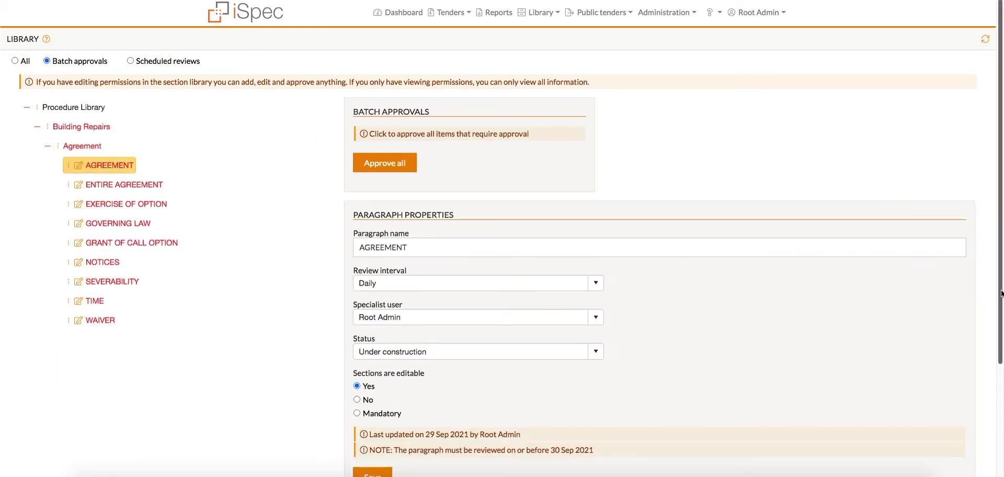
{"action": "scroll", "coordinate": [971, 282], "scroll_direction": "down", "scroll_amount": 3}
{"action": "scroll", "coordinate": [833, 178], "scroll_direction": "up", "scroll_amount": 3}
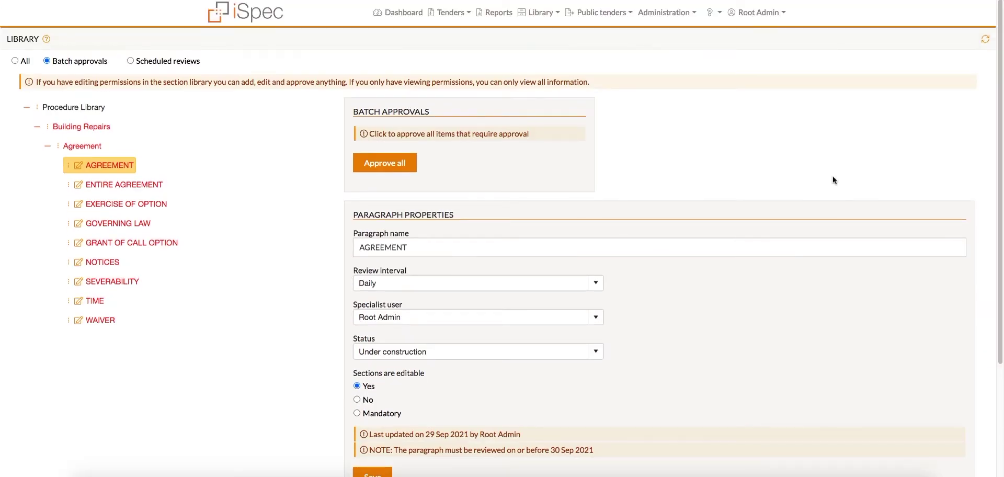
Step: Approve all items that require approval, entering the account password to authorize it
{"action": "left_click", "coordinate": [387, 165]}
{"action": "left_click", "coordinate": [391, 202]}
{"action": "type", "text": "1"}
{"action": "left_click", "coordinate": [380, 230]}
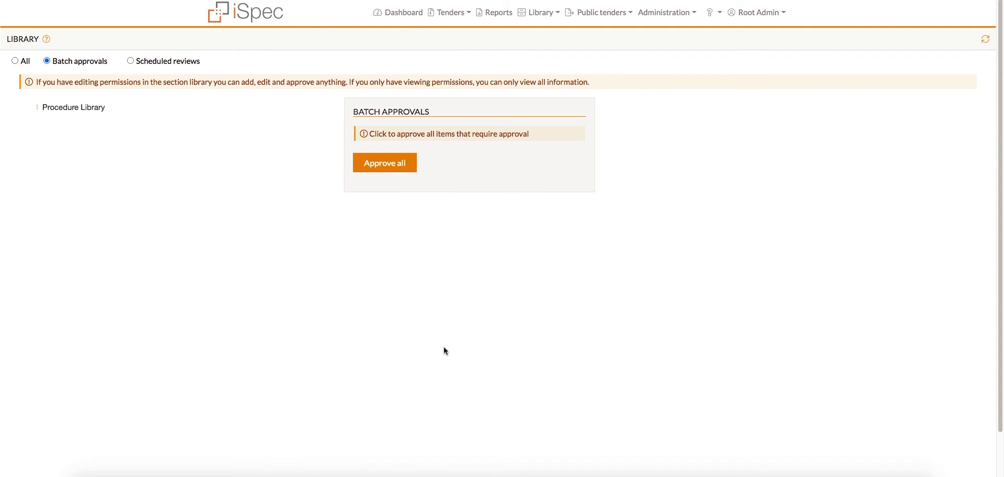
Step: Show the scheduled reviews, expand QC Refurb, and mark all items as reviewed using the account password
{"action": "left_click", "coordinate": [130, 62]}
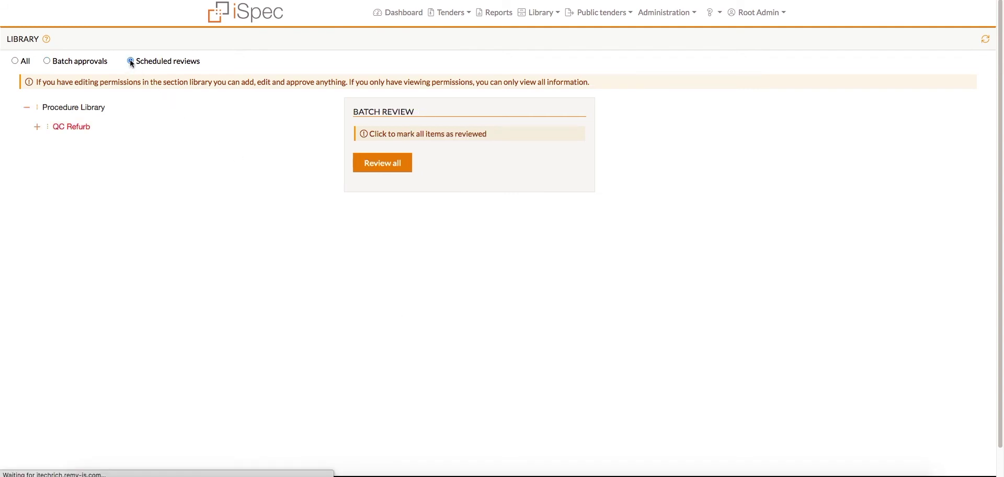
{"action": "left_click", "coordinate": [37, 128]}
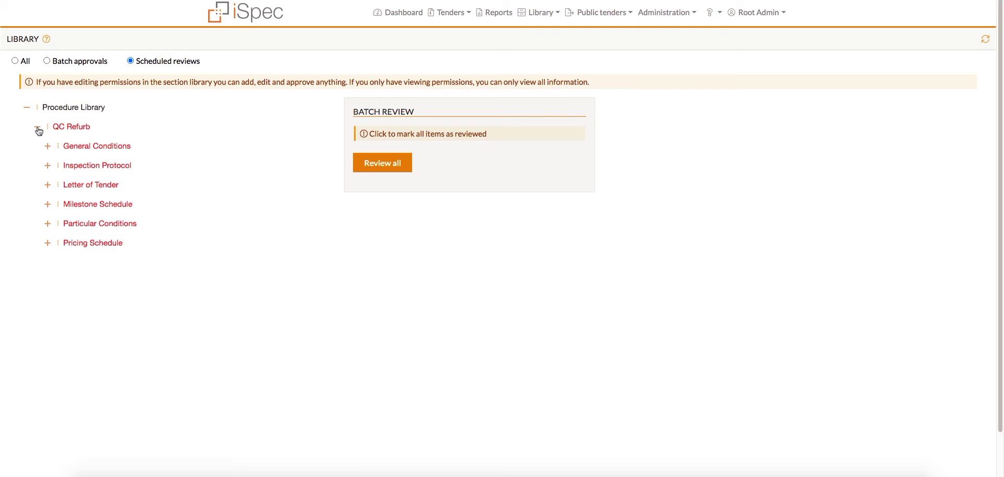
{"action": "left_click", "coordinate": [373, 163]}
{"action": "left_click", "coordinate": [383, 194]}
{"action": "type", "text": "a"}
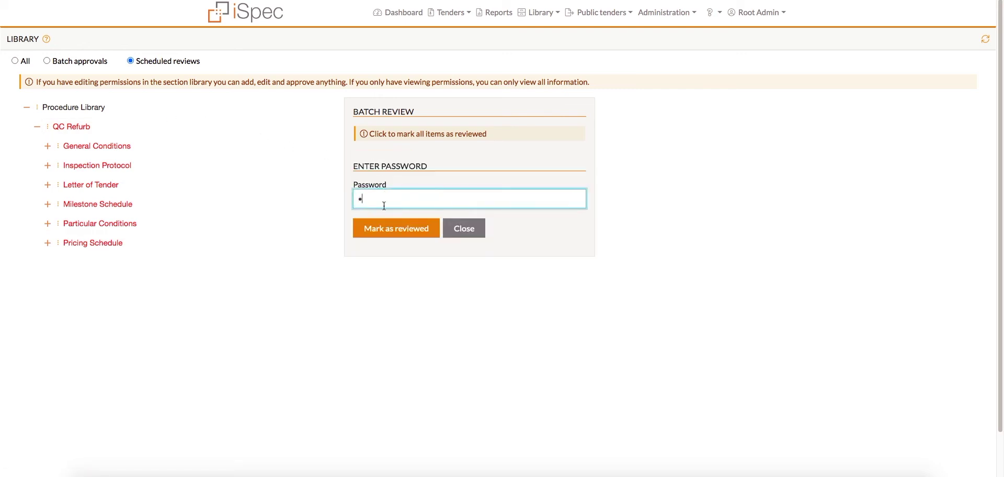
{"action": "left_click", "coordinate": [390, 229]}
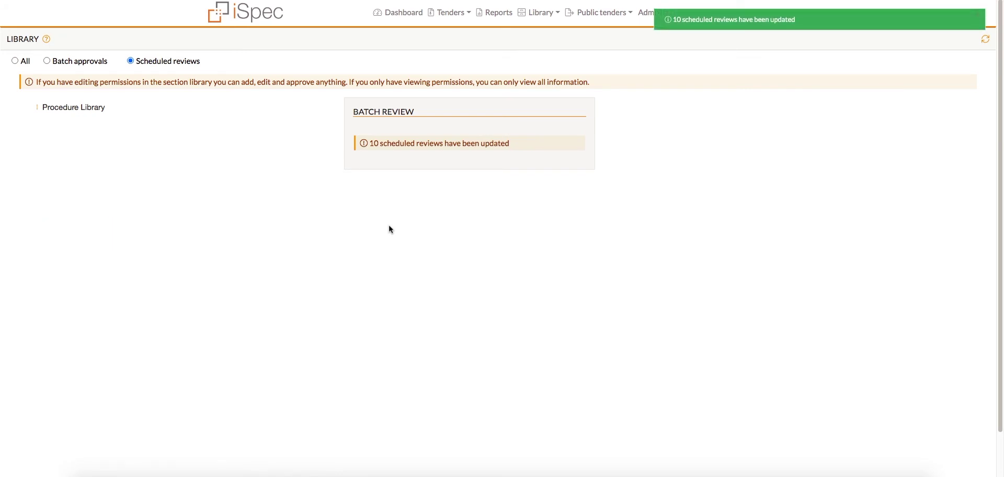
Step: Return to the full library and add a new group named "Standard Agreements" under Procedure Library
{"action": "left_click", "coordinate": [18, 61]}
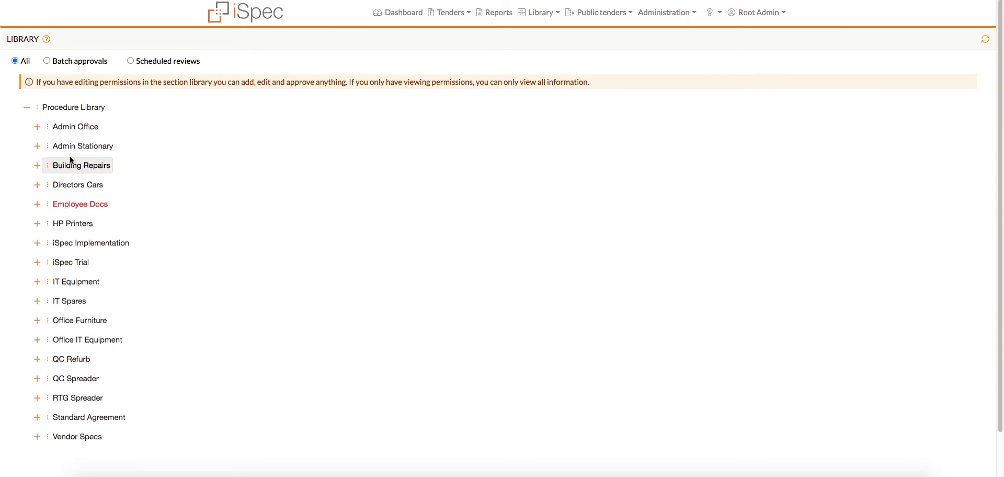
{"action": "right_click", "coordinate": [61, 108]}
{"action": "left_click", "coordinate": [86, 117]}
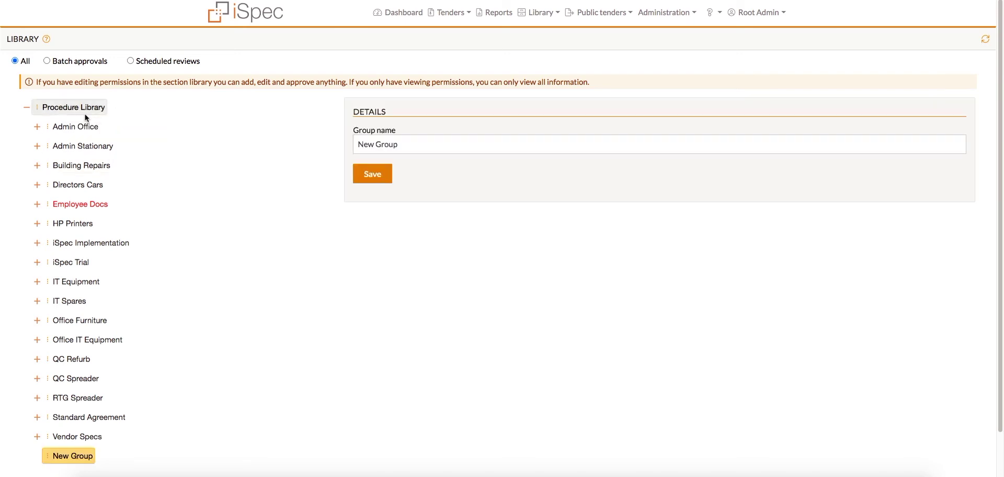
{"action": "double_click", "coordinate": [78, 456]}
{"action": "type", "text": "Standard Agreements"}
{"action": "key", "text": "Return"}
Step: Add a section type named "Agreements" to the Standard Agreements group
{"action": "right_click", "coordinate": [83, 456]}
{"action": "left_click", "coordinate": [128, 454]}
{"action": "double_click", "coordinate": [105, 463]}
{"action": "type", "text": "Agreements"}
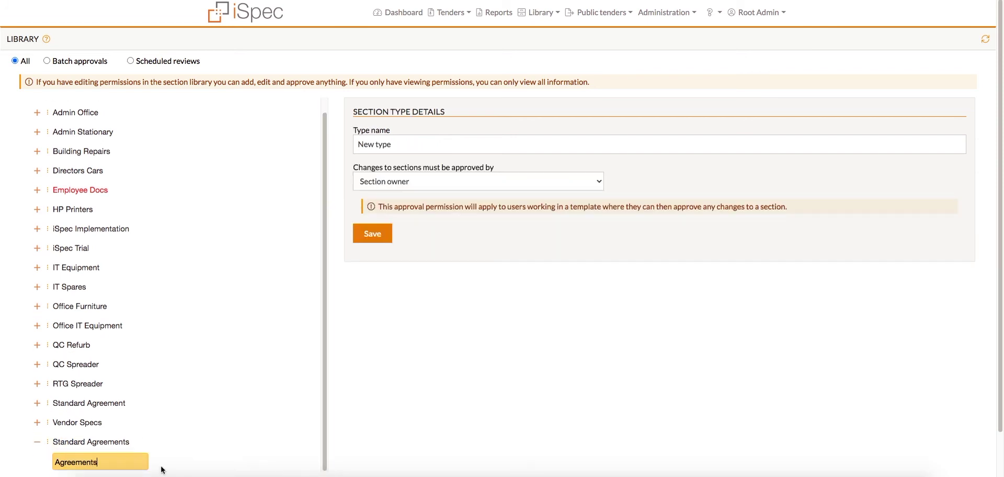
{"action": "key", "text": "Return"}
Step: Add a paragraph named "Contract Agreements" under the Agreements type
{"action": "right_click", "coordinate": [97, 461]}
{"action": "left_click", "coordinate": [137, 437]}
{"action": "type", "text": "Contract Agreements"}
{"action": "key", "text": "Return"}
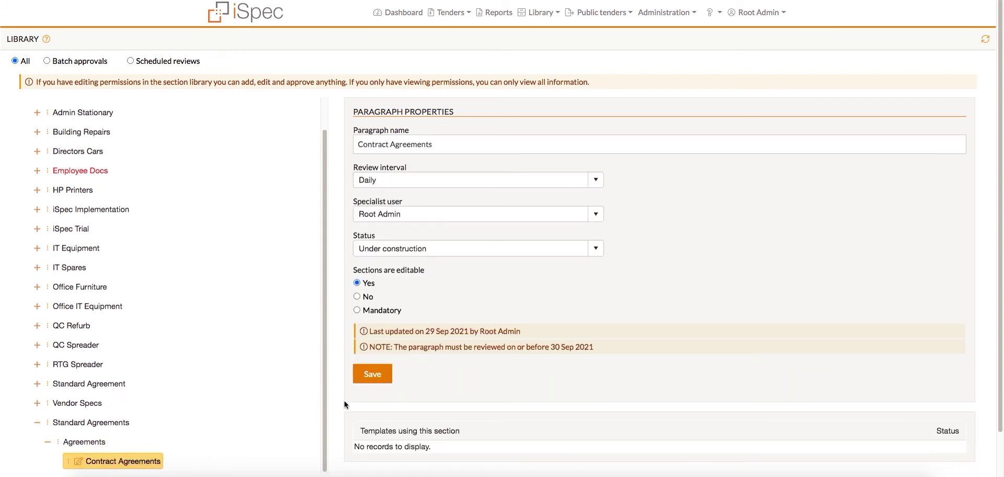
Step: Add an English section named "English version" to the Contract Agreements paragraph
{"action": "right_click", "coordinate": [149, 461]}
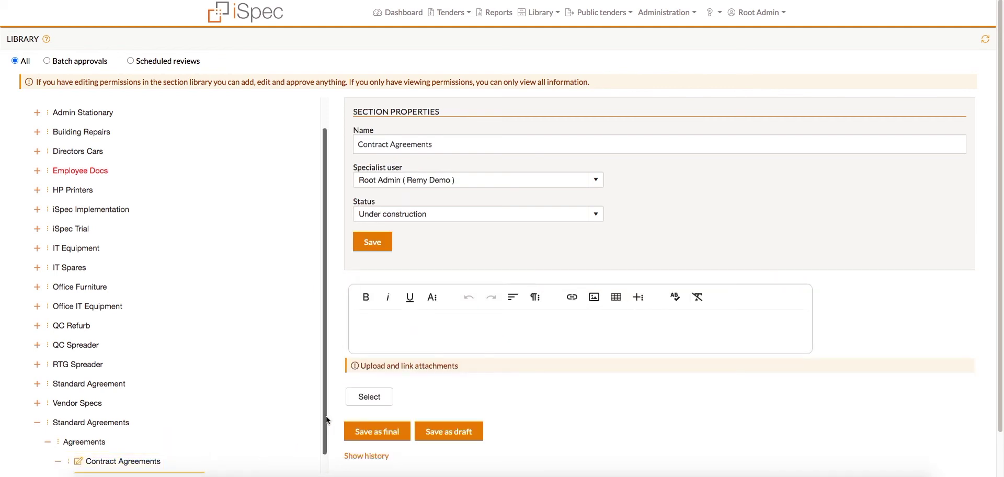
{"action": "type", "text": "English version"}
{"action": "key", "text": "Return"}
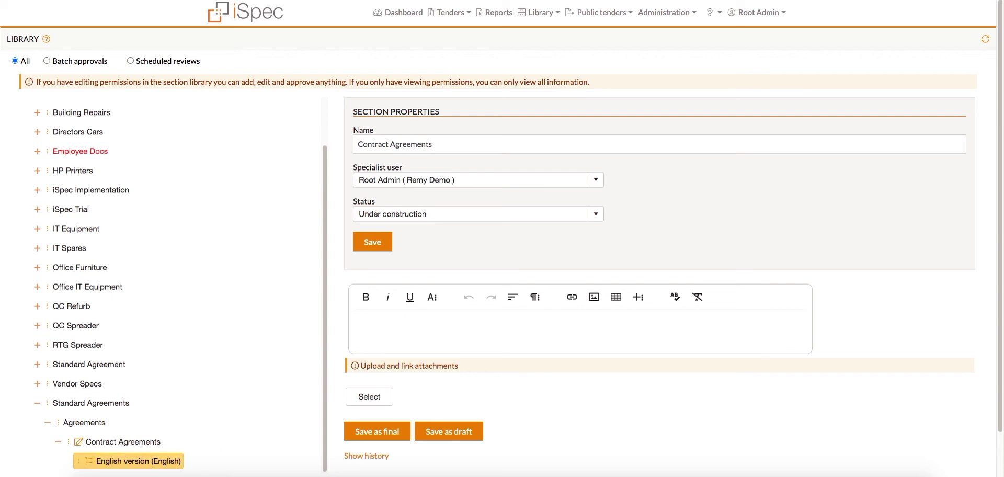
Step: Paste the copied contract agreement text into the English version section and save it as final
{"action": "left_click", "coordinate": [406, 320]}
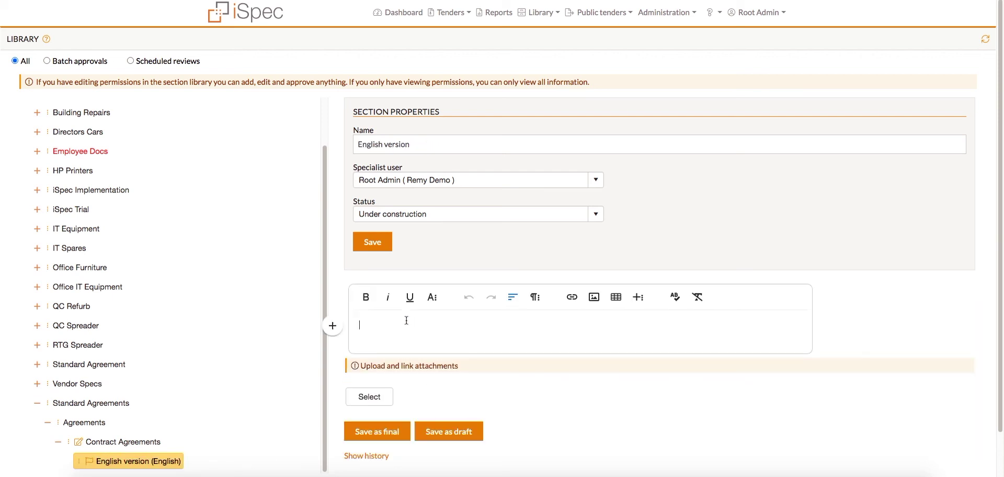
{"action": "key", "text": "ctrl+v"}
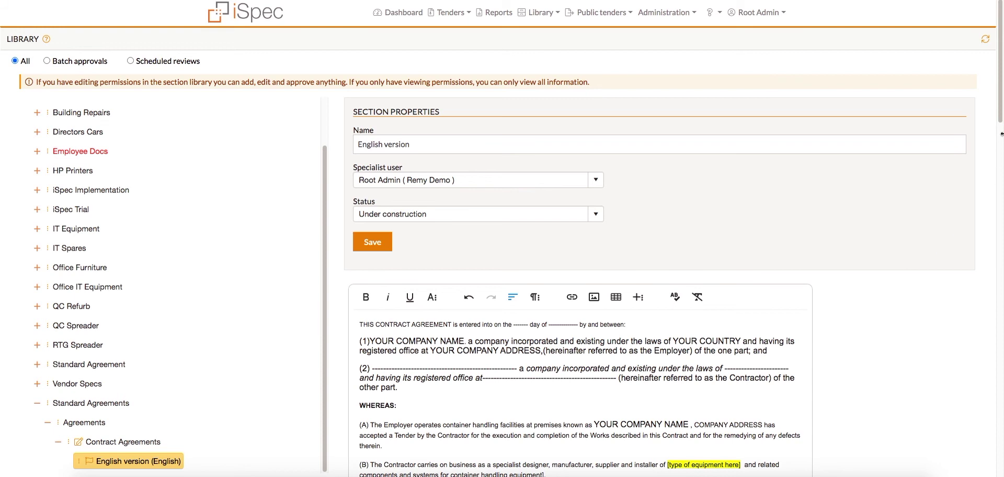
{"action": "left_click_drag", "start_coordinate": [998, 84], "coordinate": [998, 440]}
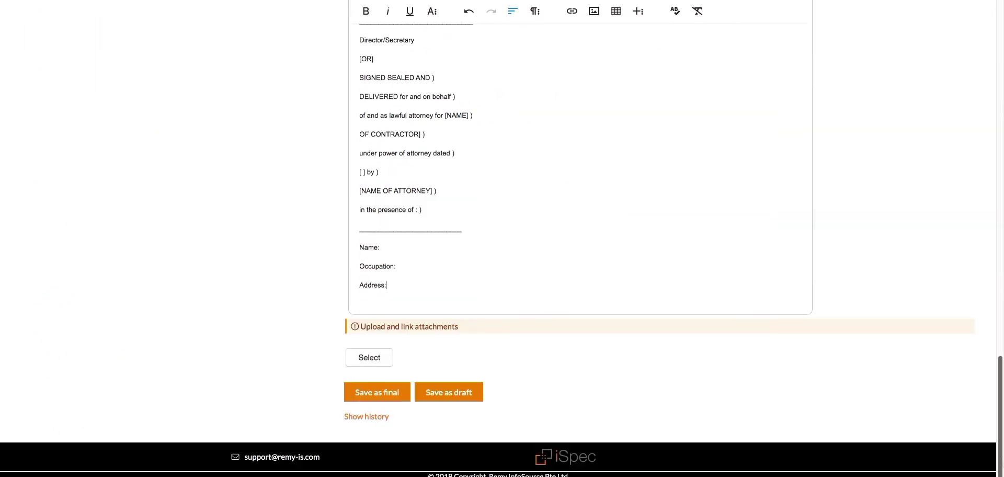
{"action": "left_click", "coordinate": [386, 398]}
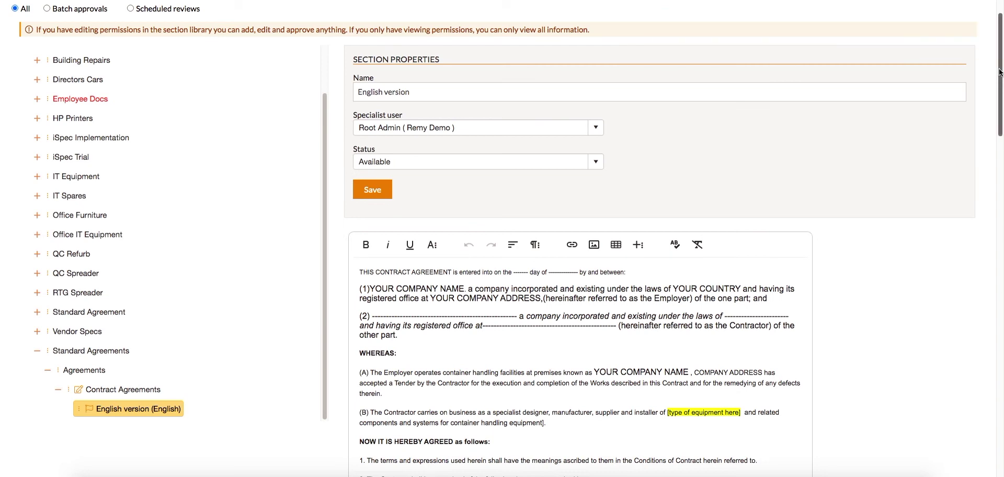
{"action": "left_click_drag", "start_coordinate": [1000, 72], "coordinate": [999, 412]}
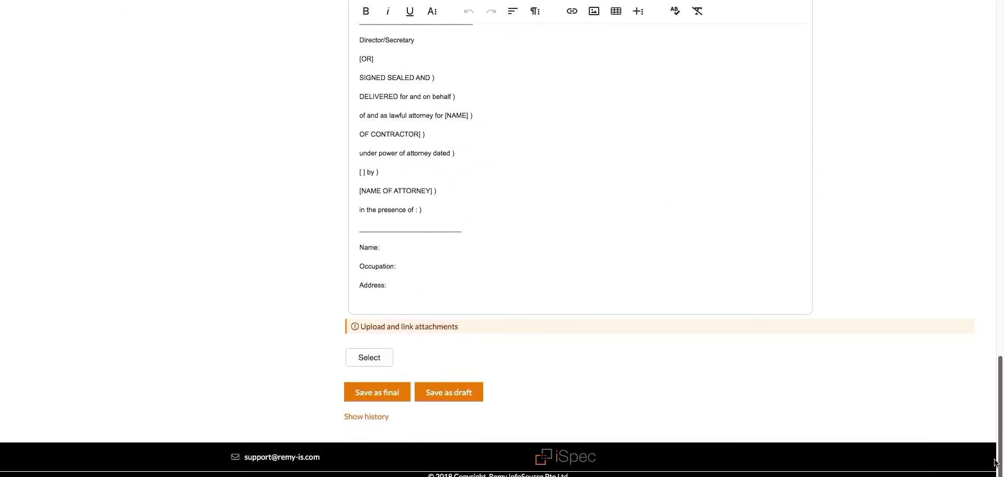
Step: Show the English version section's history, and save the Contract Agreements paragraph with a Monthly review interval and sections not editable
{"action": "left_click", "coordinate": [371, 419]}
{"action": "left_click_drag", "start_coordinate": [1001, 347], "coordinate": [1000, 75]}
{"action": "left_click", "coordinate": [130, 231]}
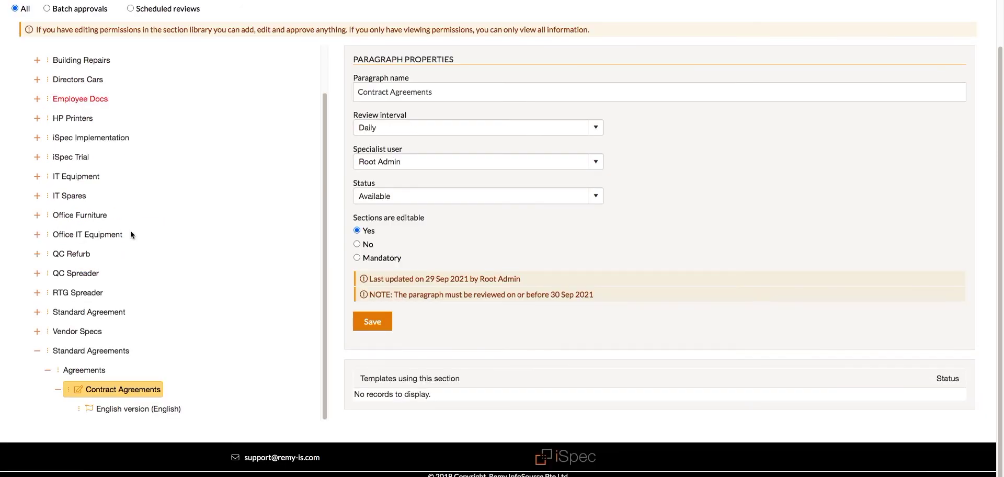
{"action": "left_click", "coordinate": [418, 128]}
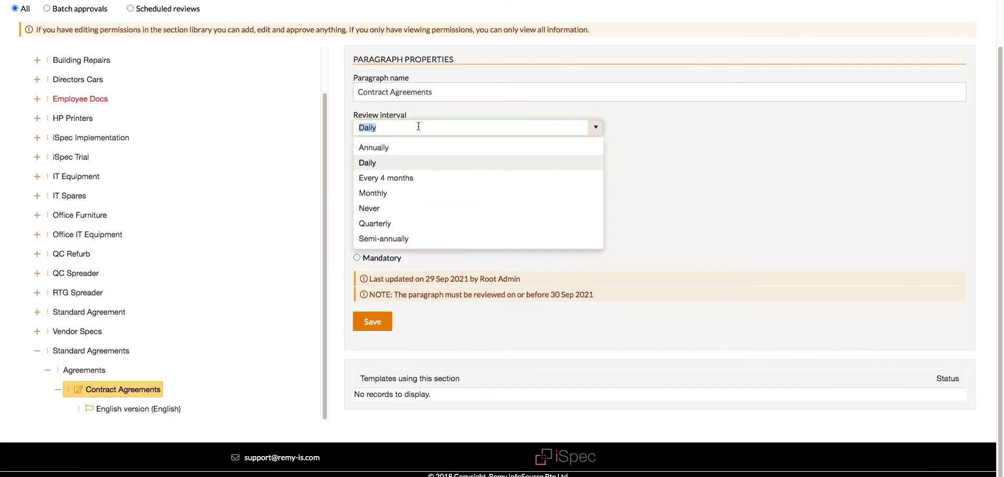
{"action": "left_click", "coordinate": [375, 193]}
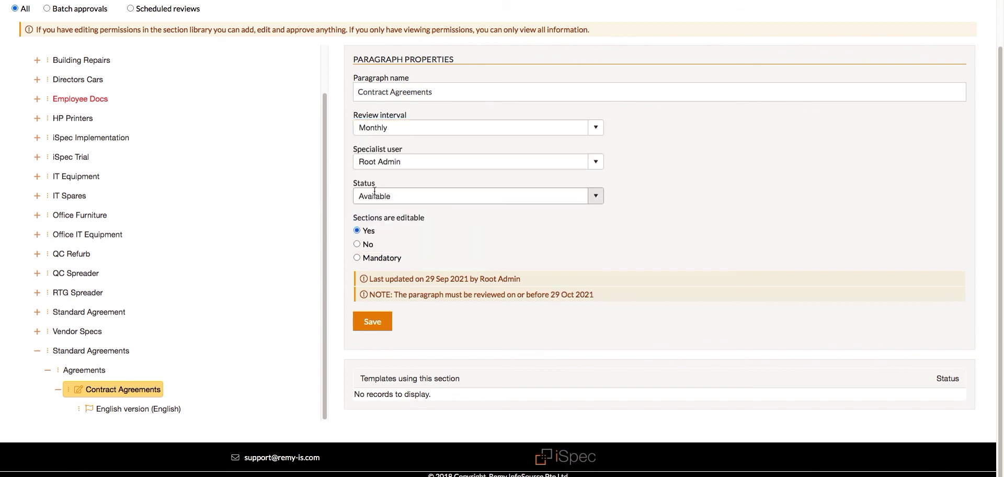
{"action": "left_click", "coordinate": [356, 244]}
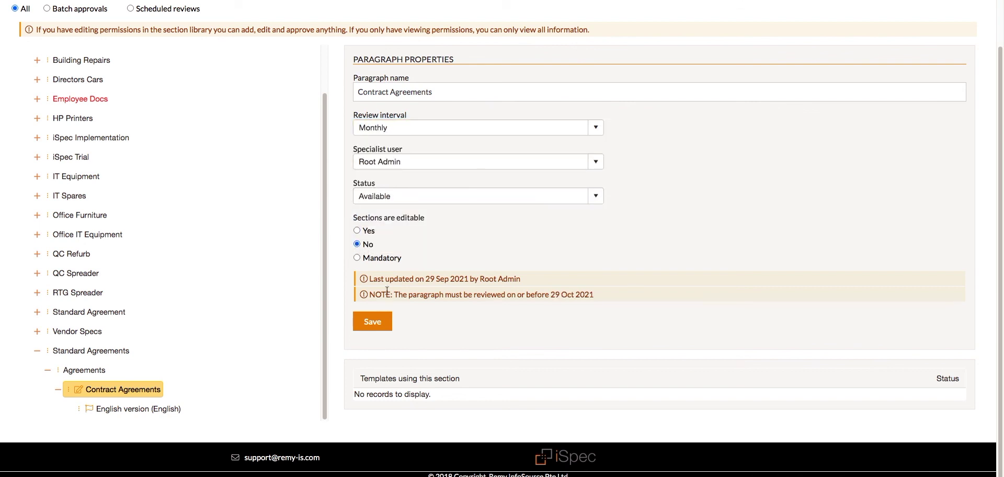
{"action": "left_click", "coordinate": [380, 322]}
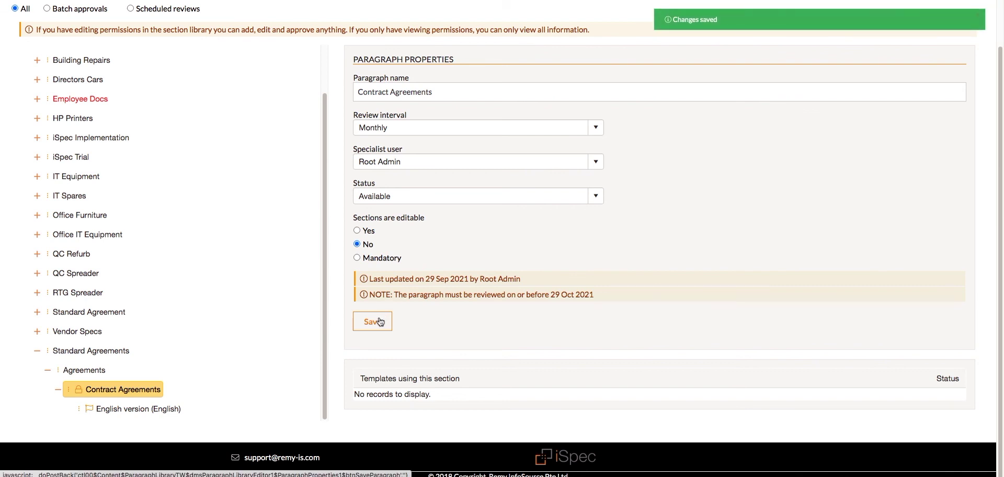
Step: Set changes to sections of the Agreements type to require approval by "Section owner or Administrator" and save
{"action": "left_click", "coordinate": [93, 371]}
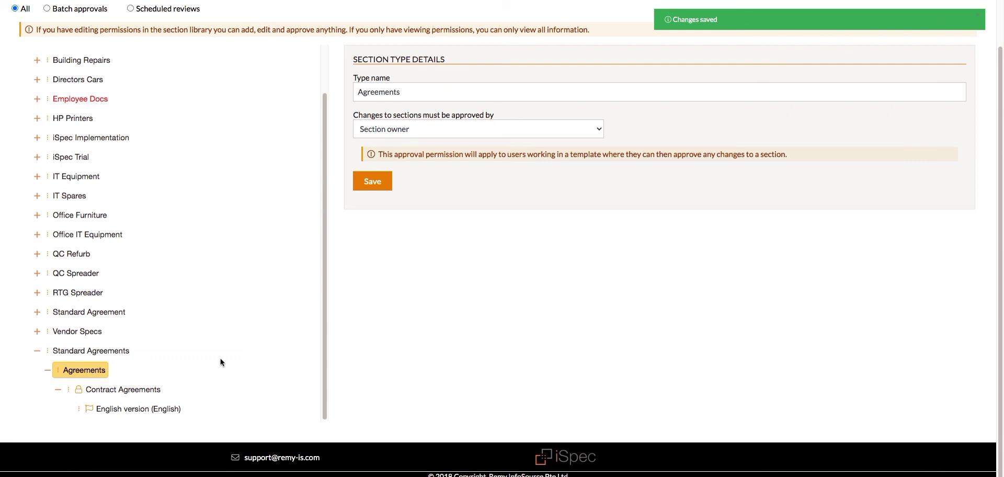
{"action": "left_click", "coordinate": [461, 128]}
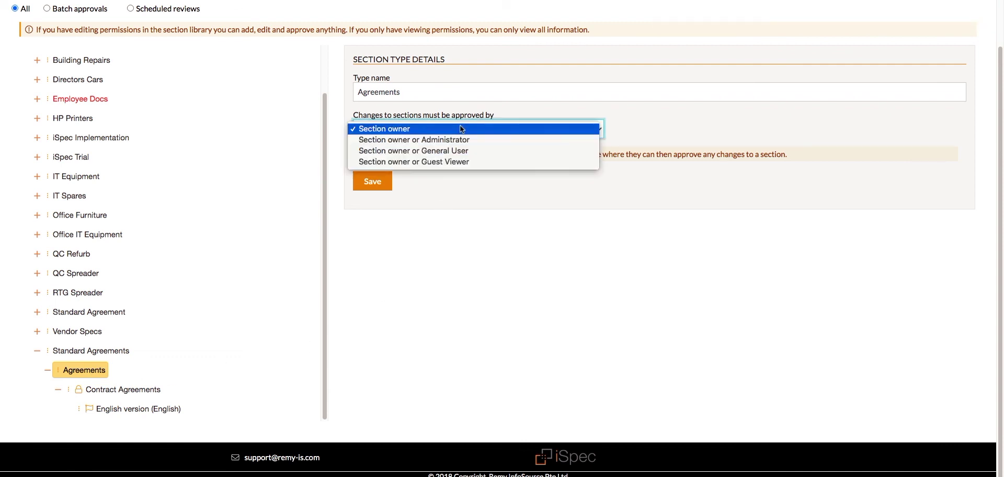
{"action": "left_click", "coordinate": [458, 139]}
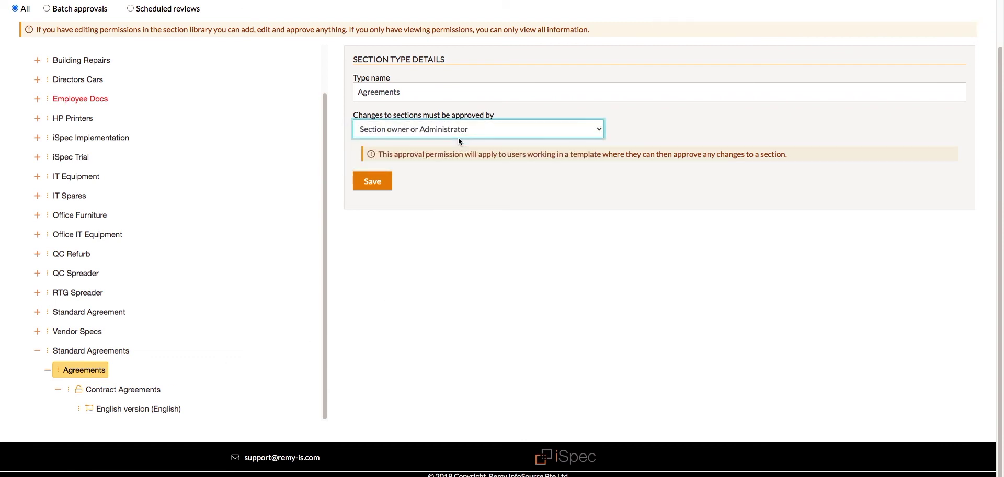
{"action": "left_click", "coordinate": [375, 182]}
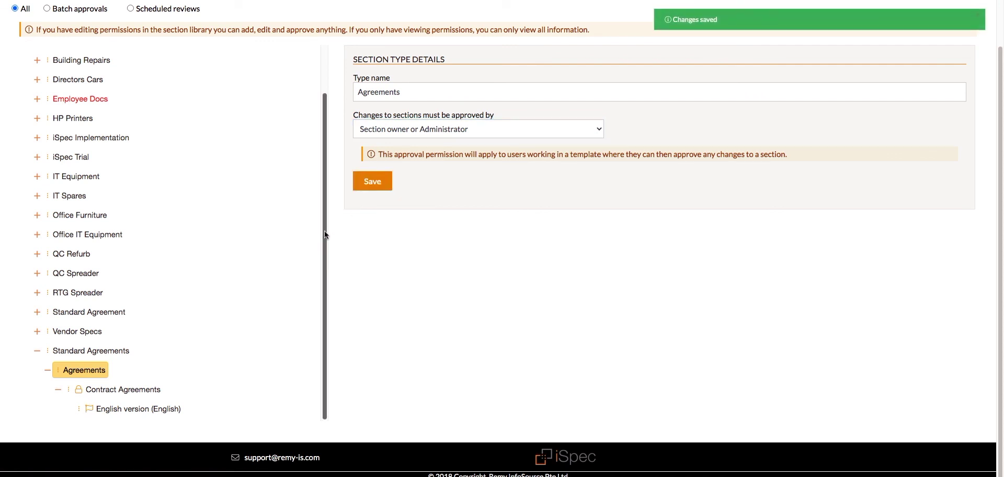
{"action": "left_click_drag", "start_coordinate": [324, 245], "coordinate": [321, 142]}
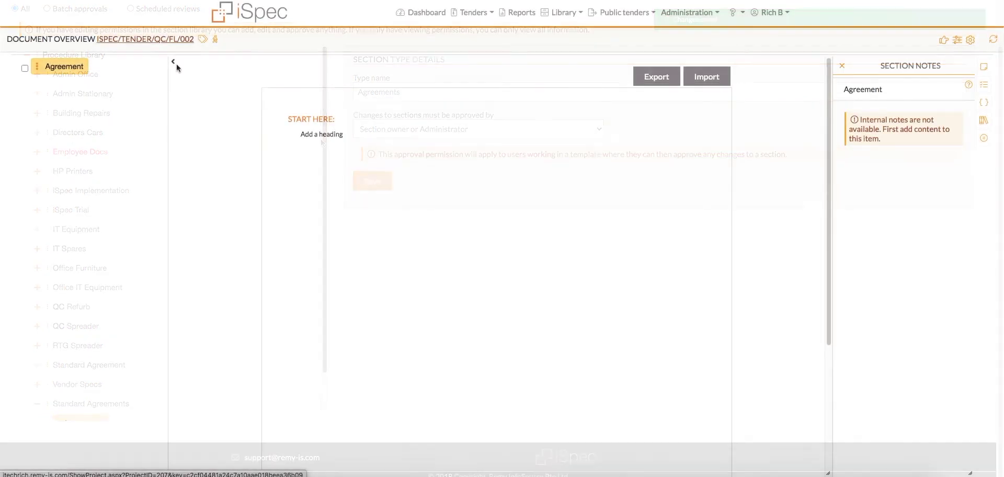
Step: Add the English version section from the section library's Standard Agreements group, Agreements type, as a subheading under the tender document's Agreement heading
{"action": "left_click", "coordinate": [984, 121]}
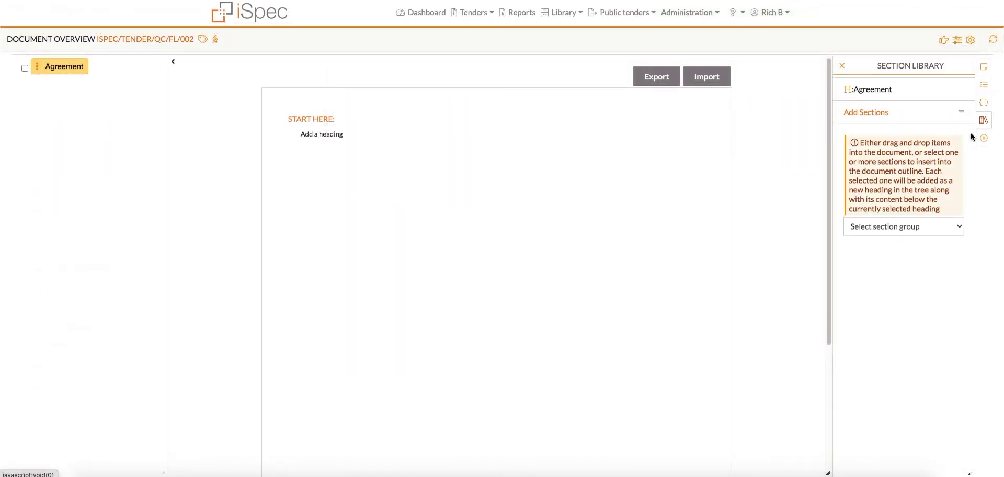
{"action": "left_click", "coordinate": [936, 227]}
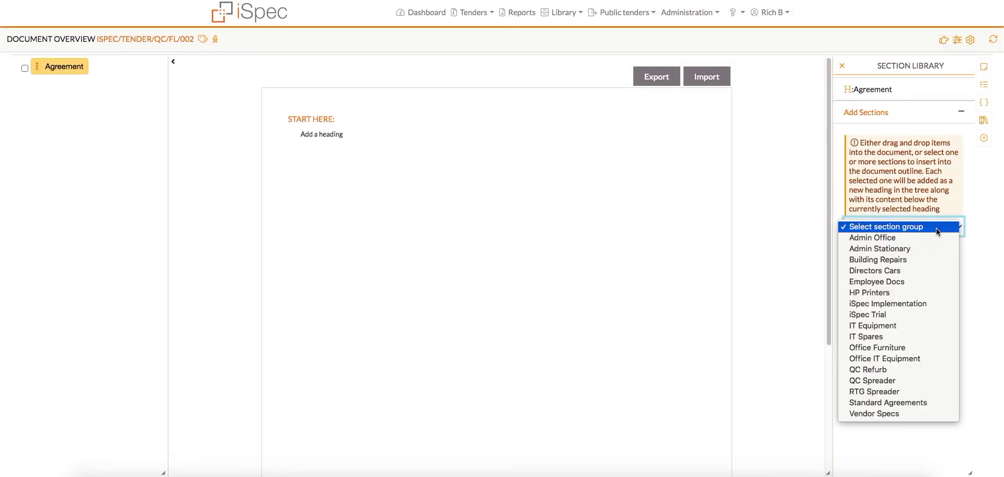
{"action": "left_click", "coordinate": [904, 400]}
{"action": "left_click", "coordinate": [912, 258]}
{"action": "left_click", "coordinate": [912, 264]}
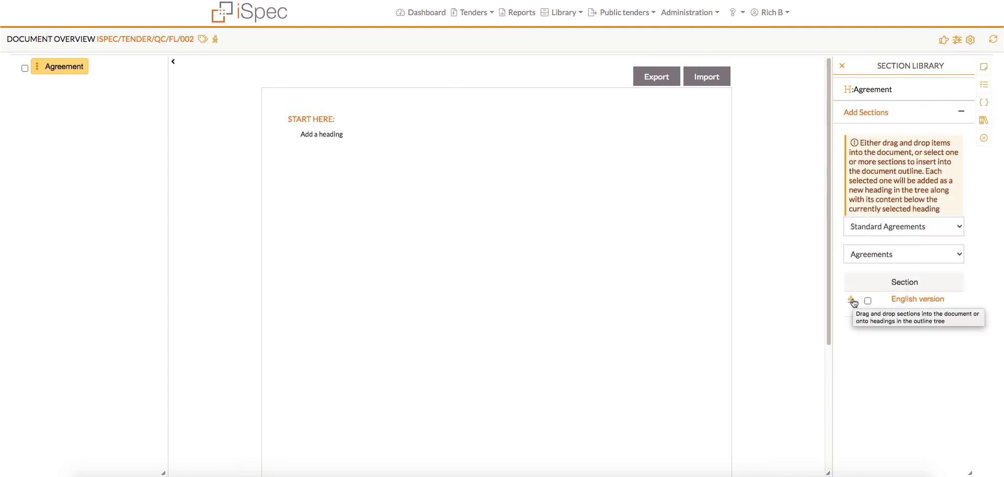
{"action": "left_click", "coordinate": [868, 300]}
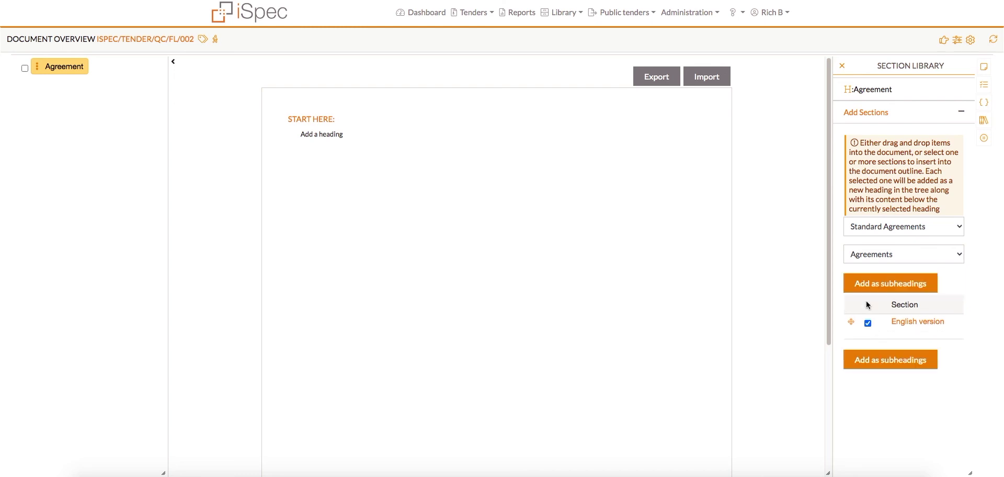
{"action": "left_click", "coordinate": [884, 364]}
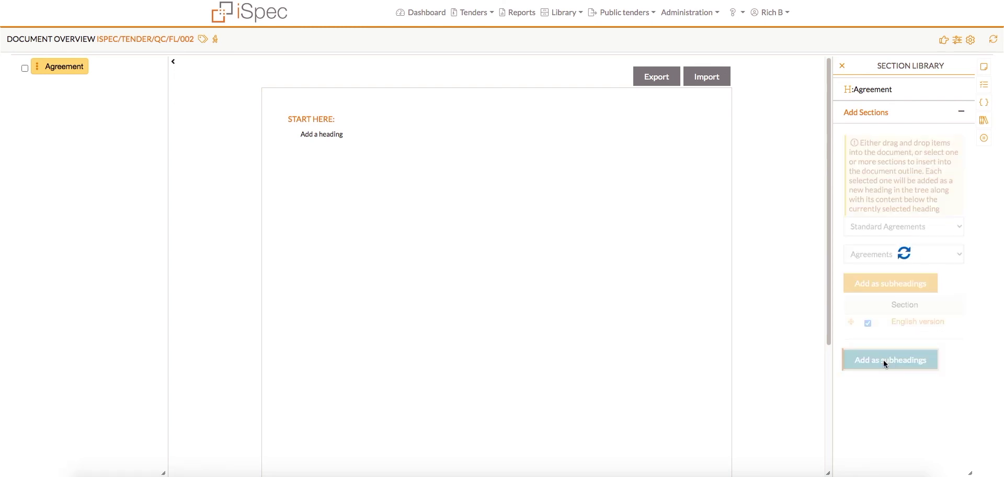